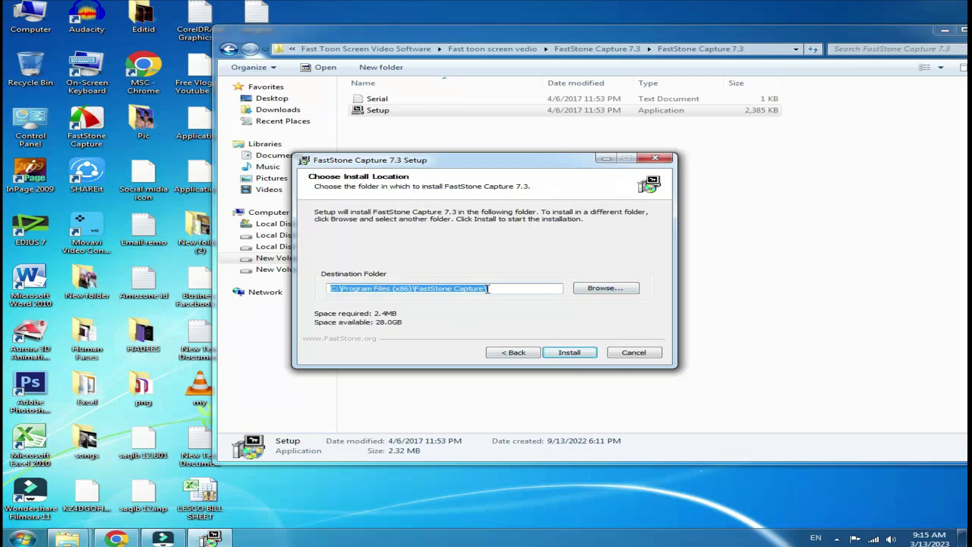
Install FastStone Capture 7.3 in the default destination folder, finish the setup wizard and minimise the folder window.
click(563, 353)
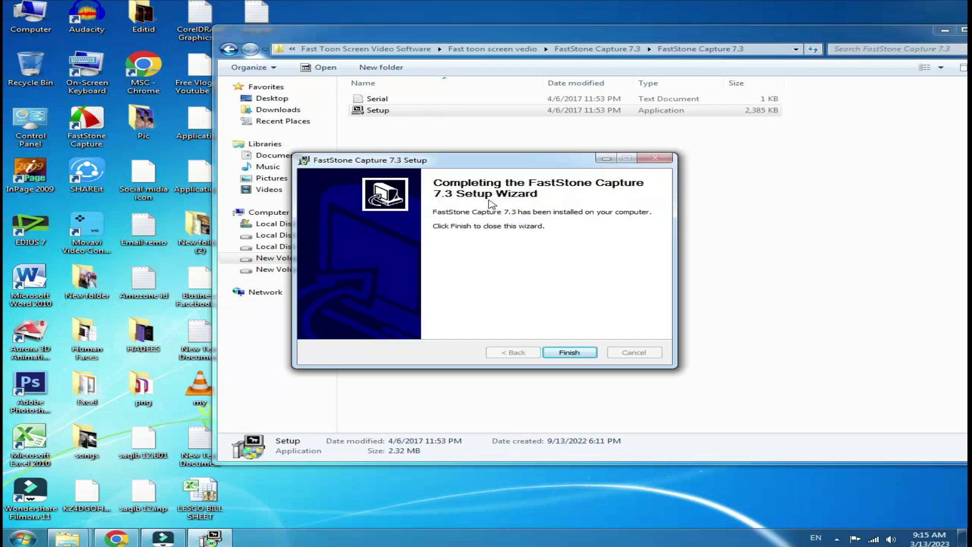
click(566, 352)
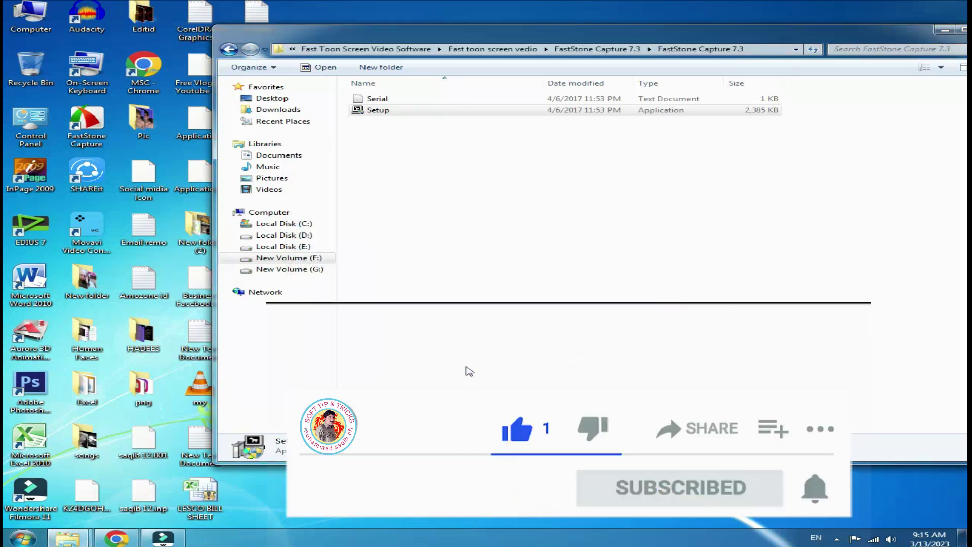
click(943, 33)
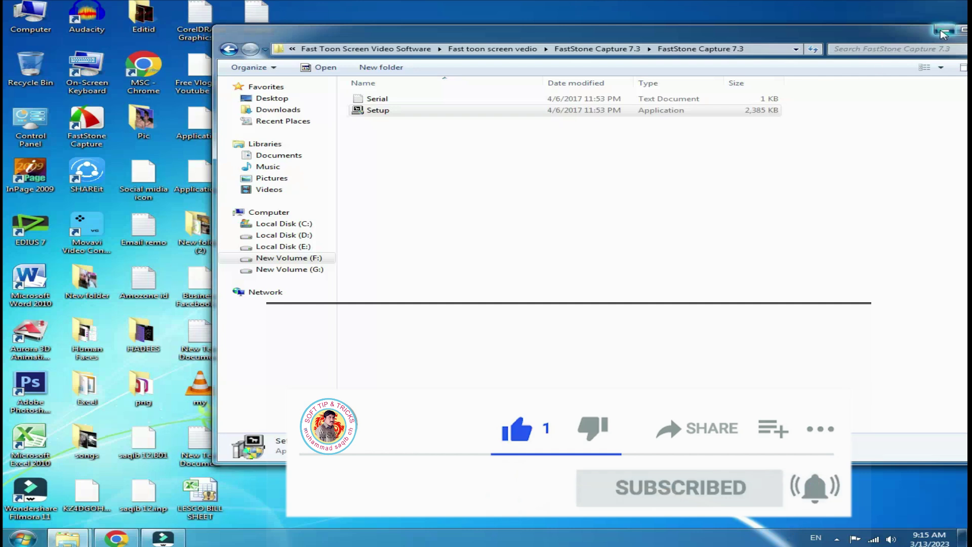
right_click(549, 172)
click(587, 202)
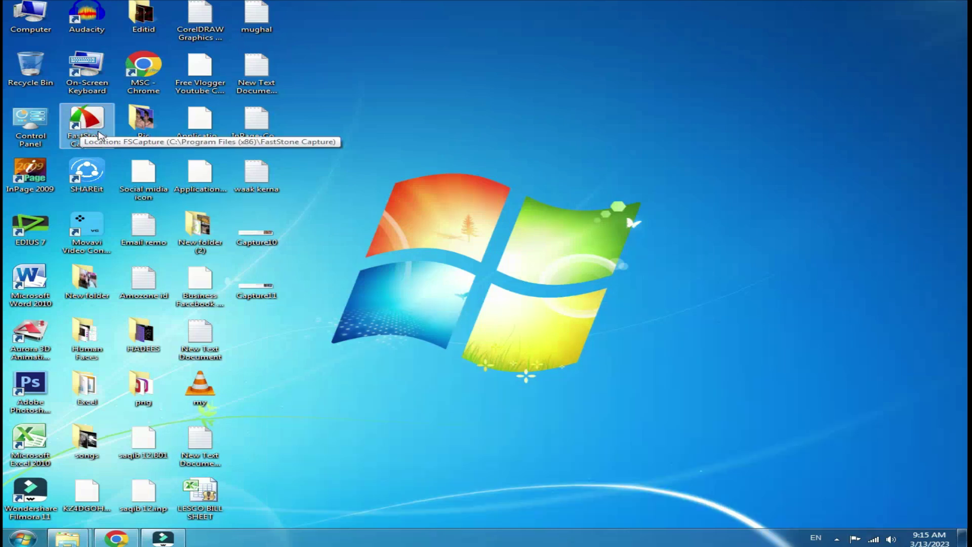
Launch FastStone Capture from its desktop shortcut and choose to enter a registration code.
right_click(89, 122)
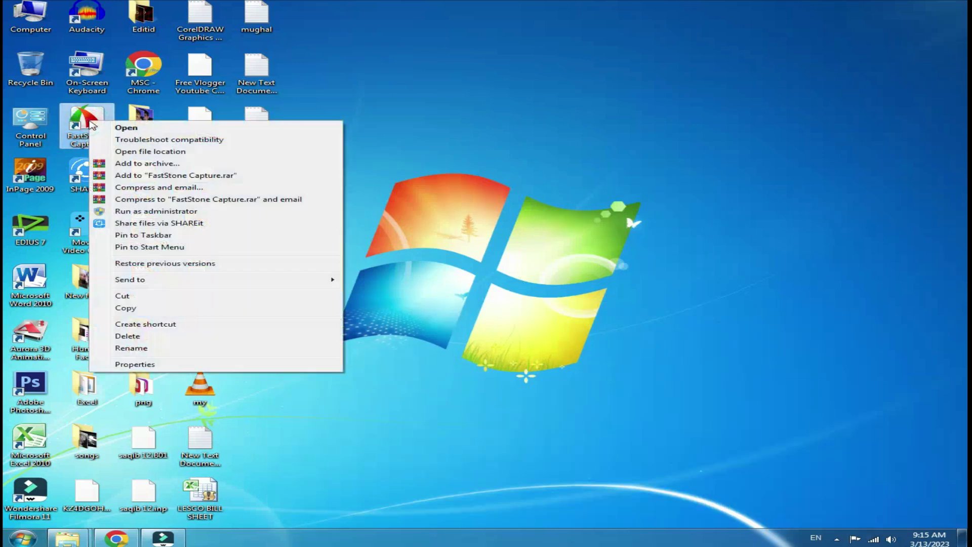
click(124, 128)
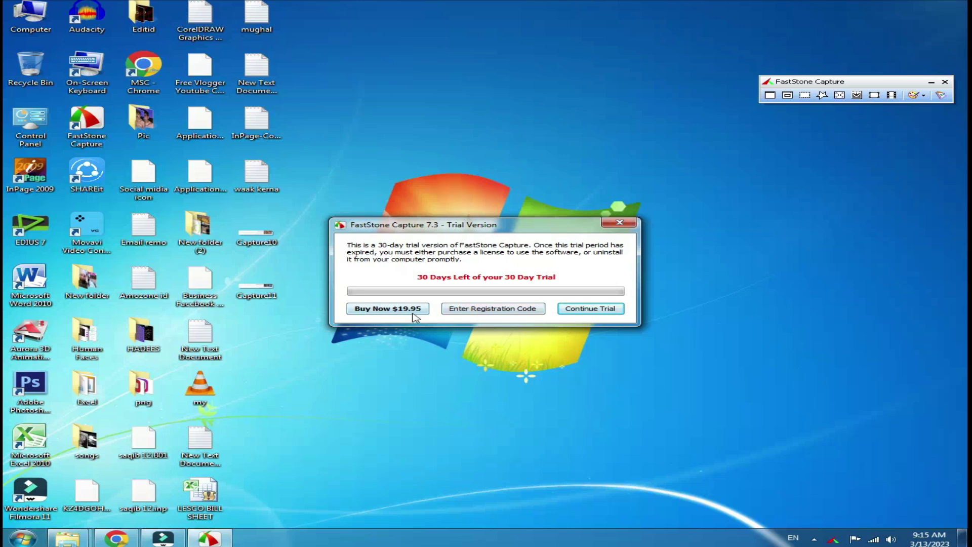
click(493, 309)
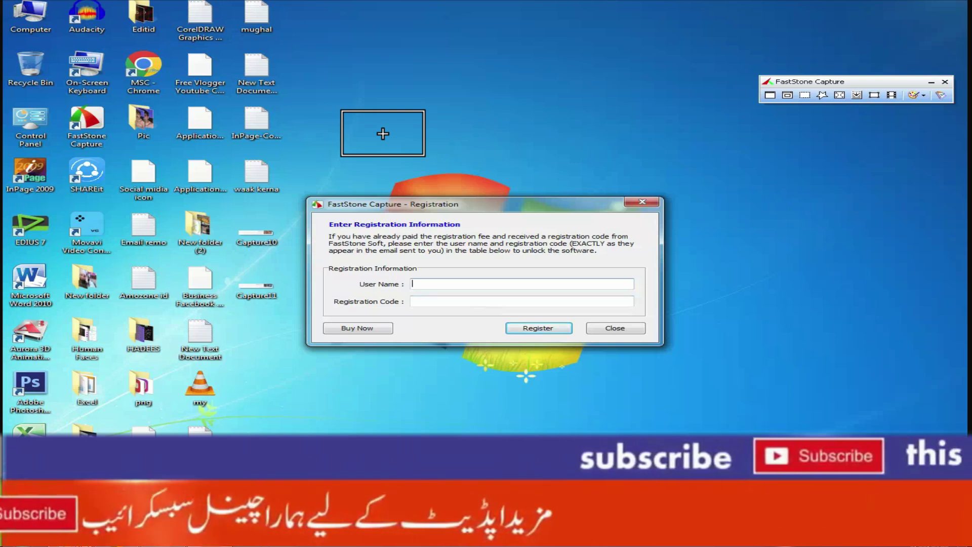
Open the Serial text file and copy its user name into the registration form's User Name field.
click(435, 487)
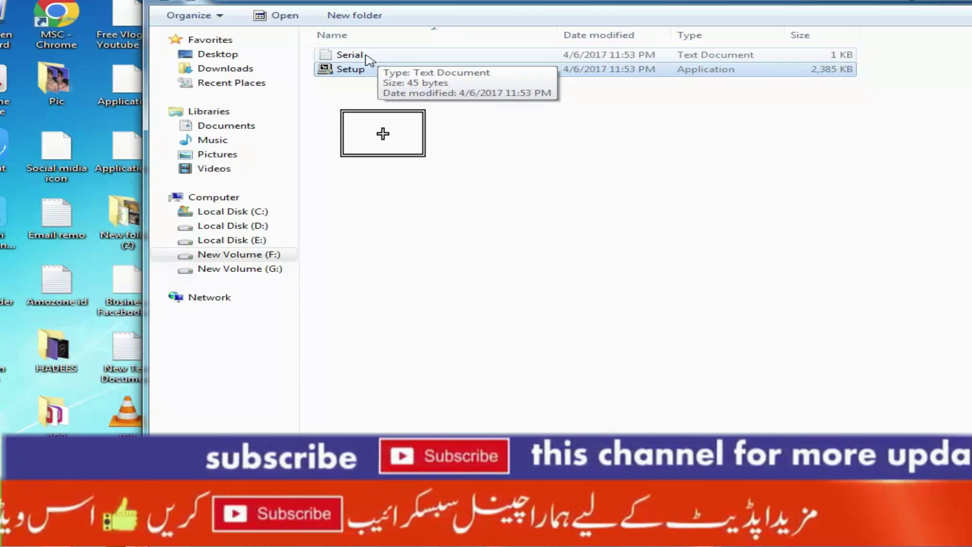
double_click(366, 55)
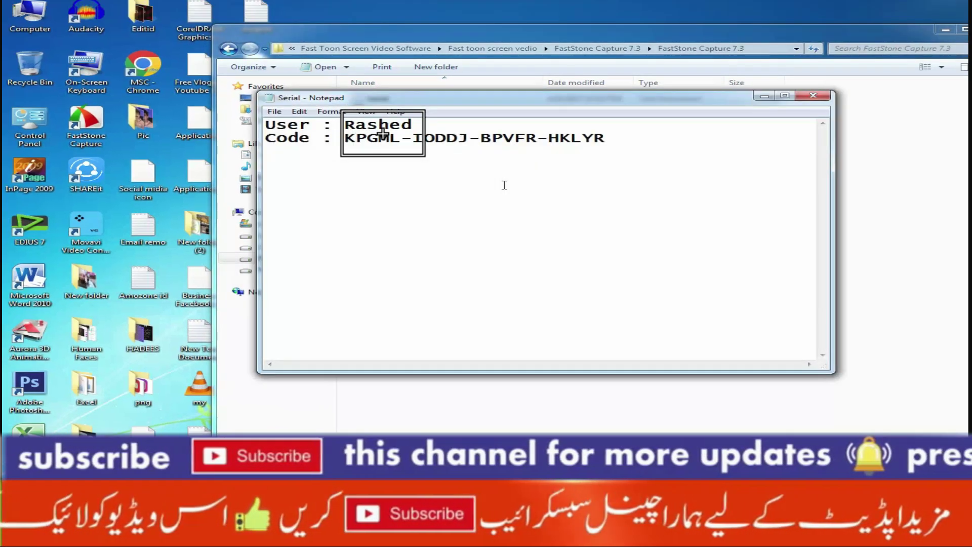
drag(344, 125, 417, 124)
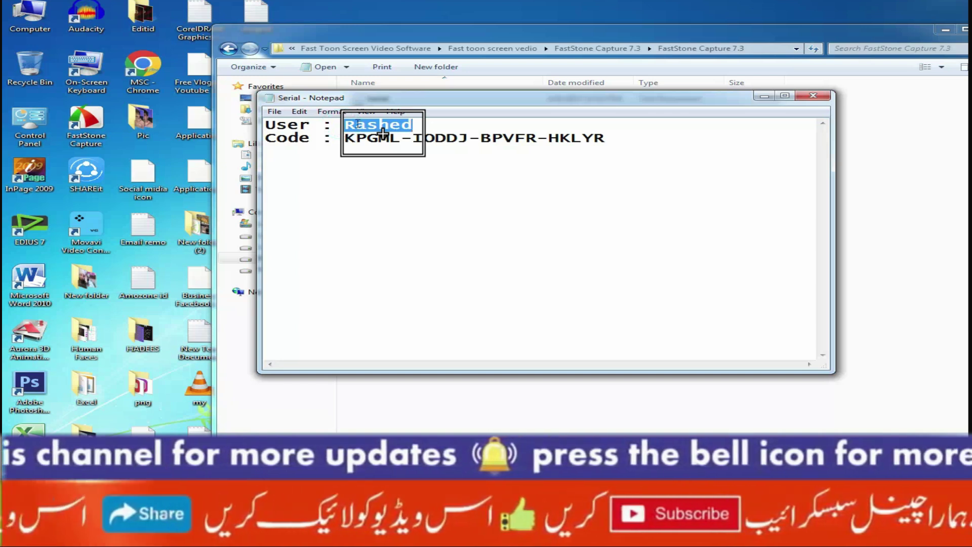
right_click(375, 123)
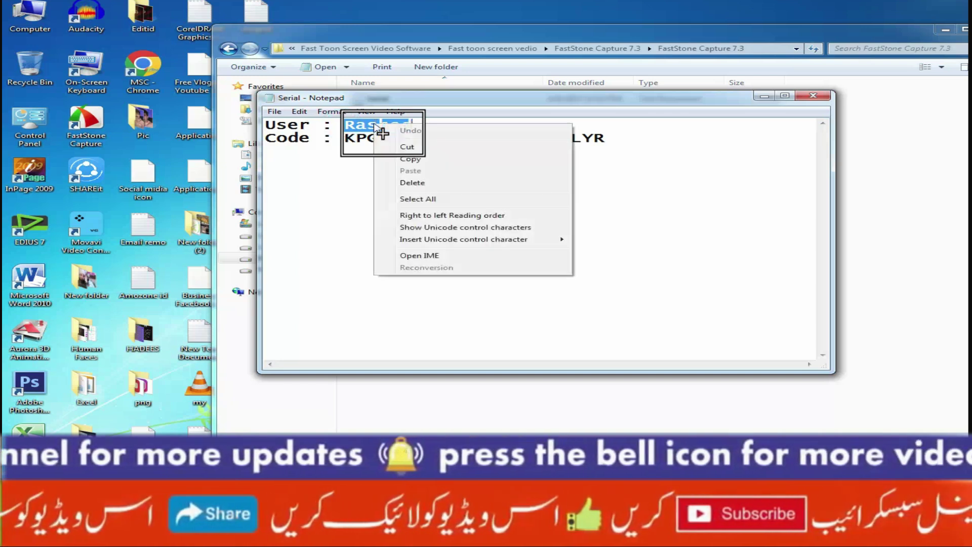
click(436, 159)
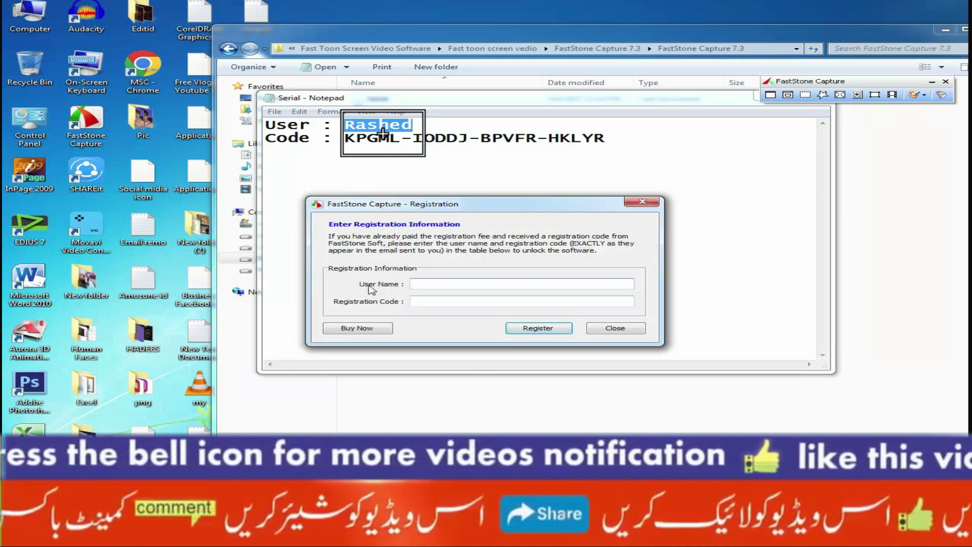
right_click(425, 284)
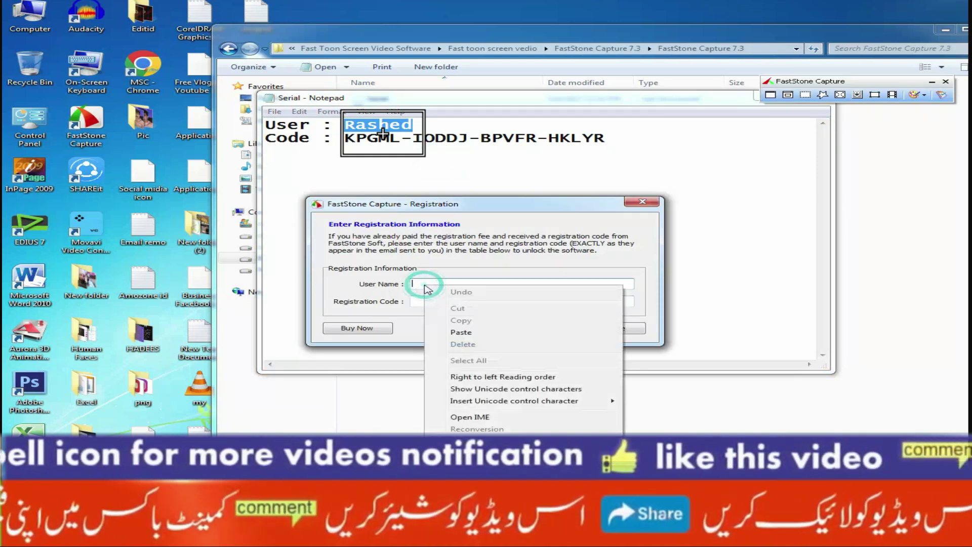
click(471, 333)
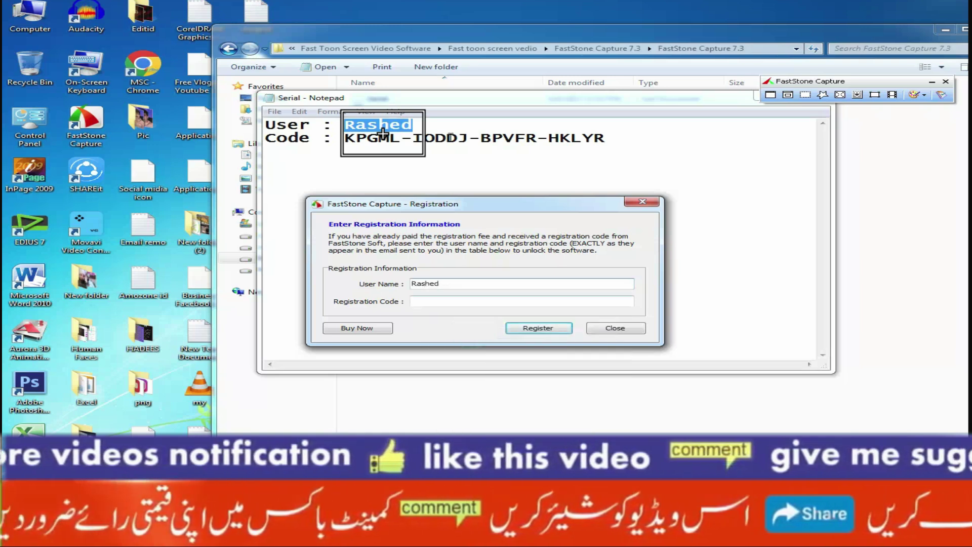
Copy the code from the Serial text file into the Registration Code field and register the program.
click(383, 133)
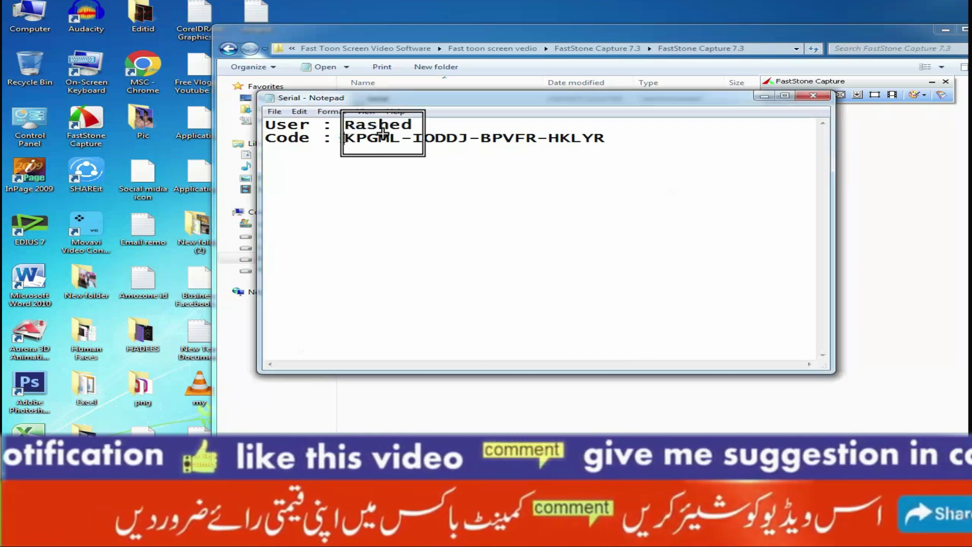
click(336, 140)
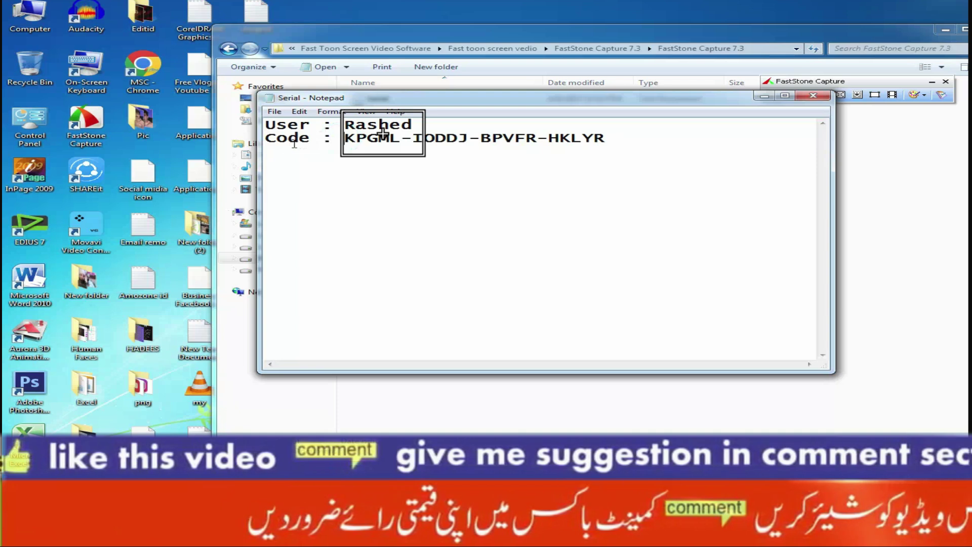
drag(344, 138, 605, 139)
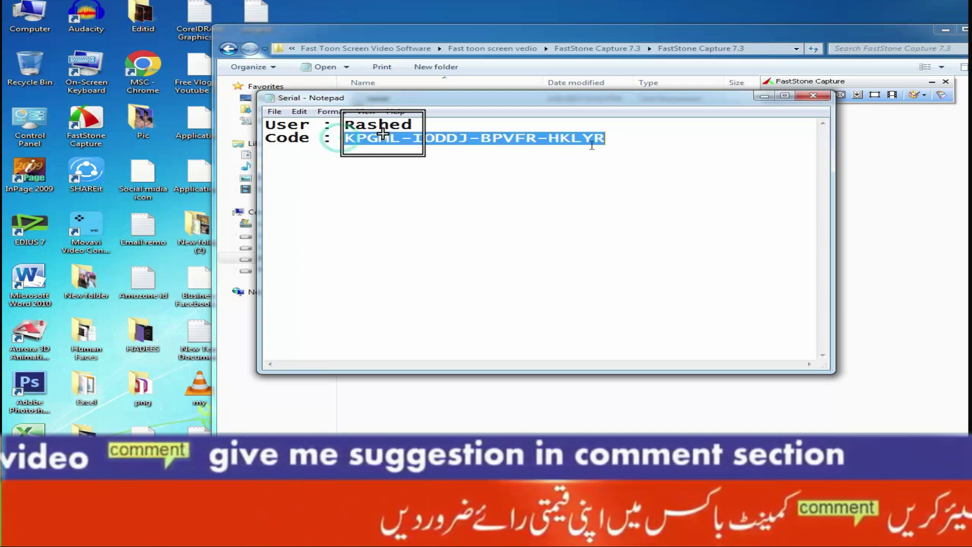
right_click(571, 141)
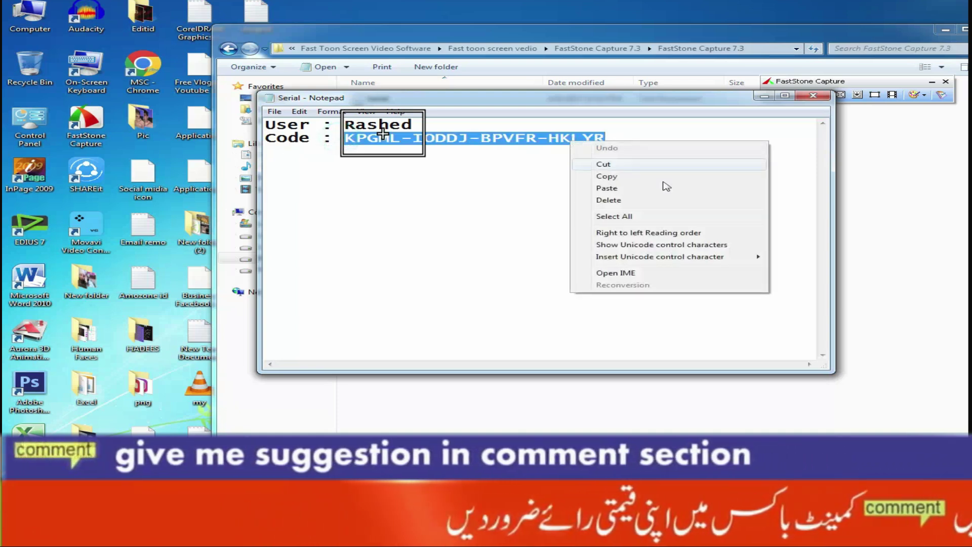
click(606, 176)
key(alt+Tab)
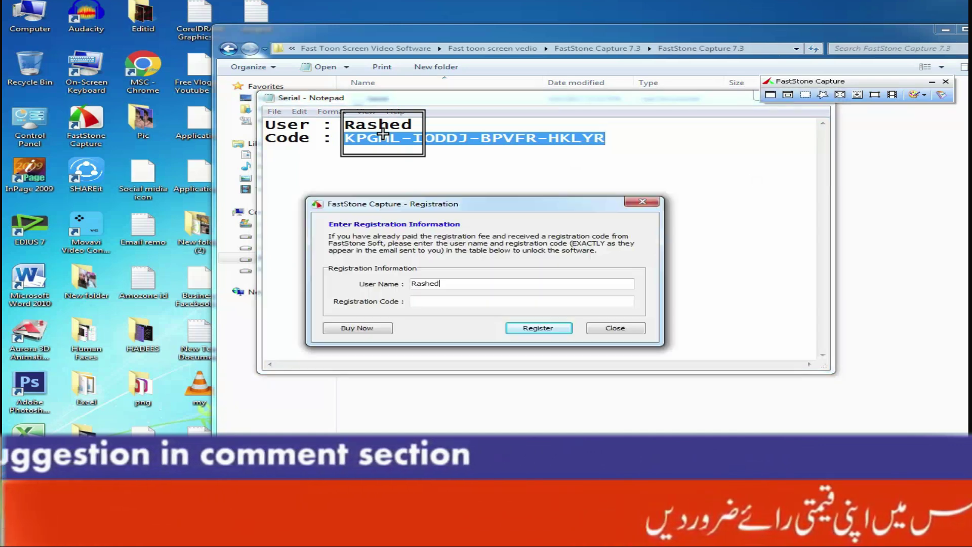
click(427, 302)
right_click(427, 301)
click(471, 350)
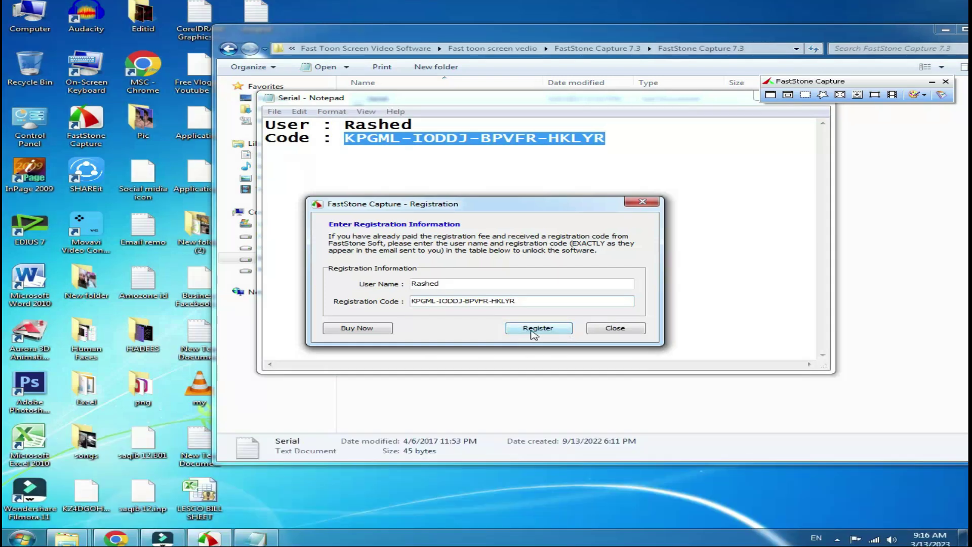
click(523, 330)
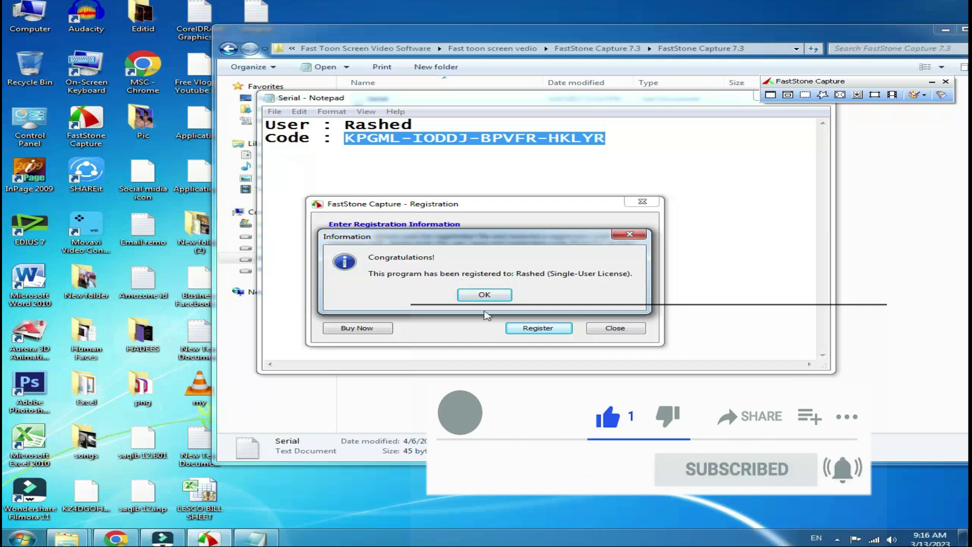
click(468, 296)
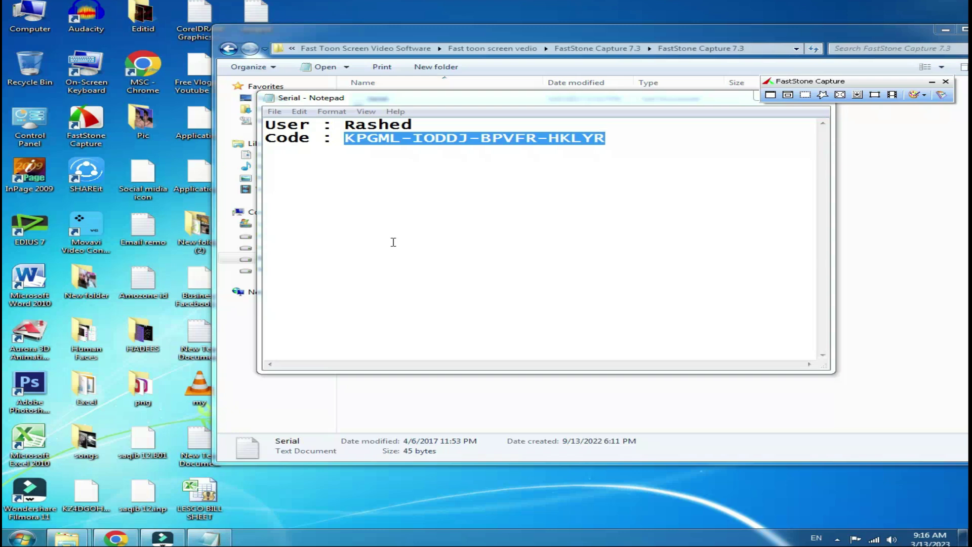
Close the Serial text file, minimise the folder window and refresh the desktop.
drag(645, 102, 563, 149)
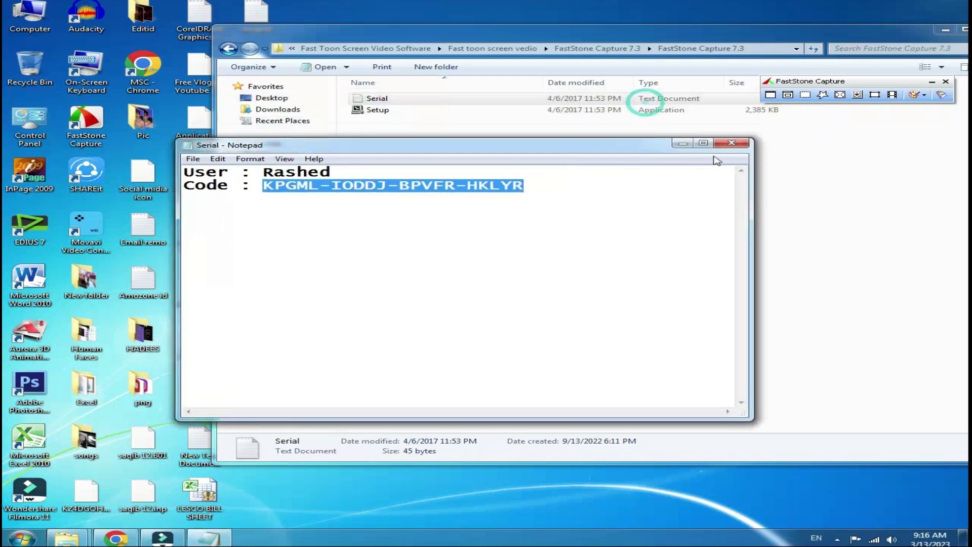
click(742, 143)
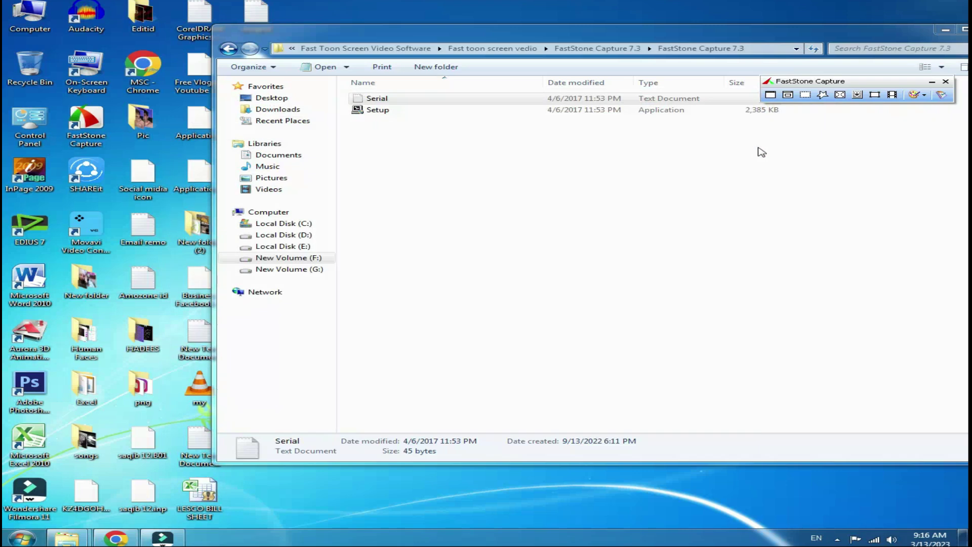
click(945, 30)
right_click(461, 186)
click(493, 213)
Restart FastStone Capture and move its floating toolbar closer to the middle of the desktop.
click(945, 82)
right_click(438, 188)
click(454, 217)
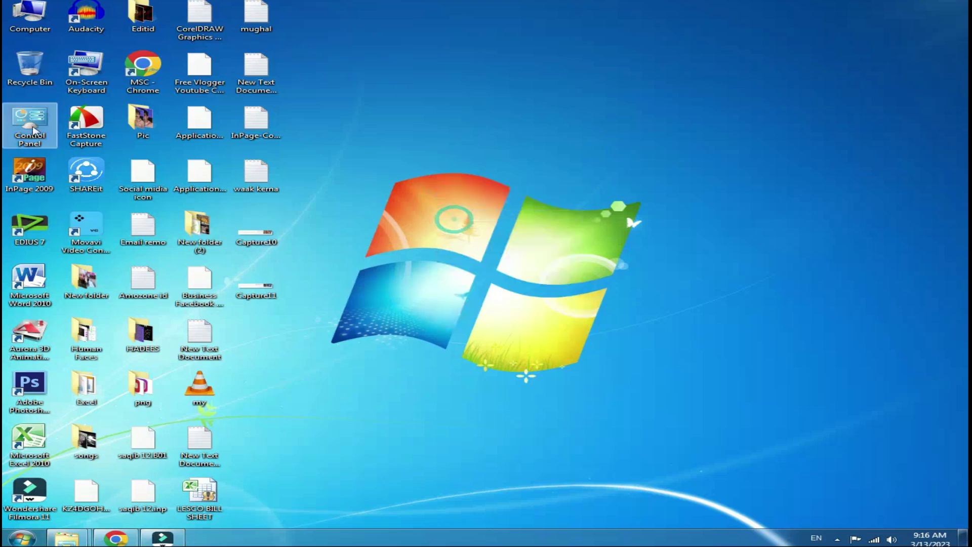
double_click(91, 120)
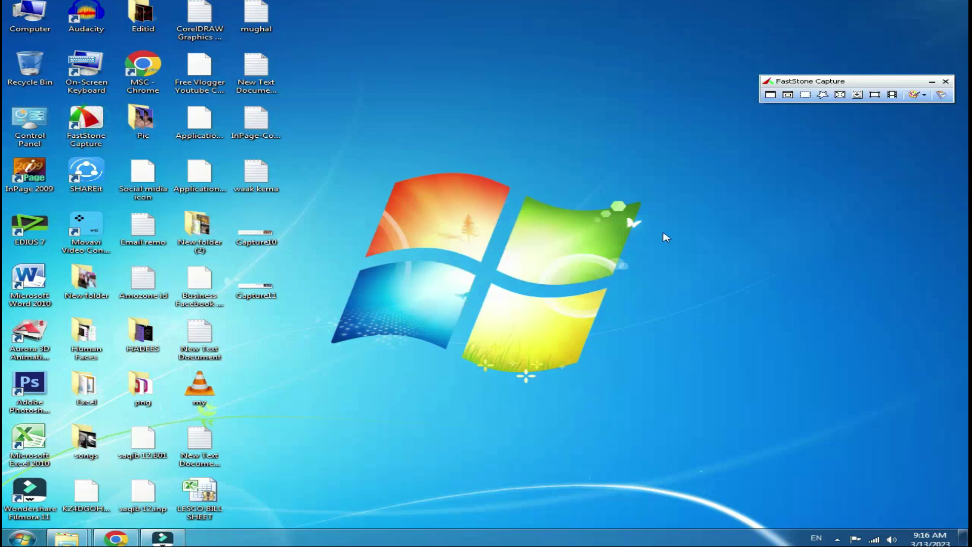
drag(872, 78, 656, 109)
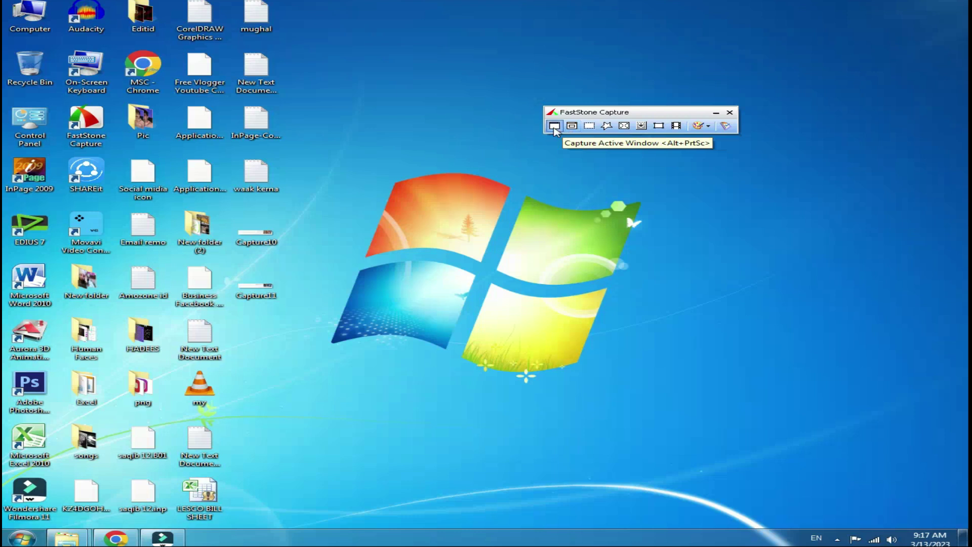
Open the Screen Recorder and review the audio source options, keeping Microphone.
click(677, 126)
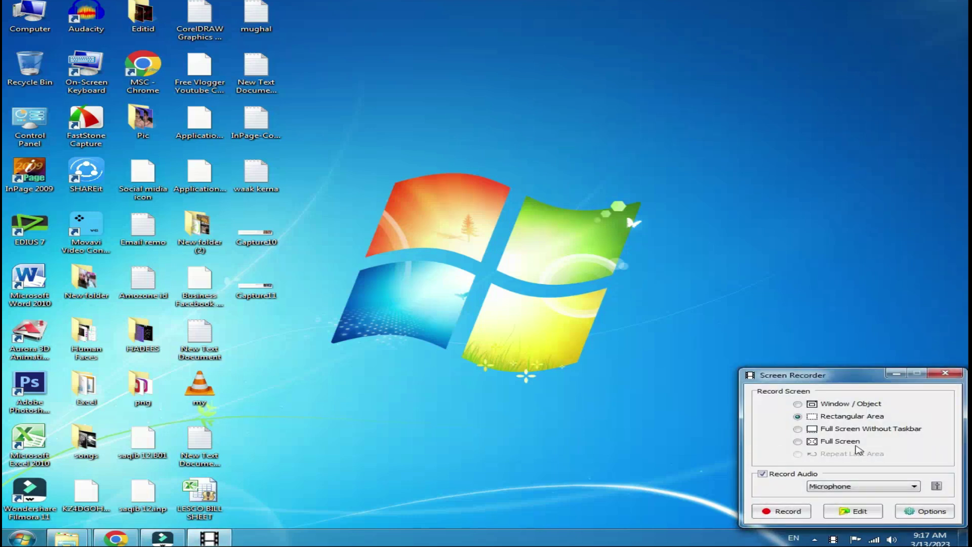
click(843, 488)
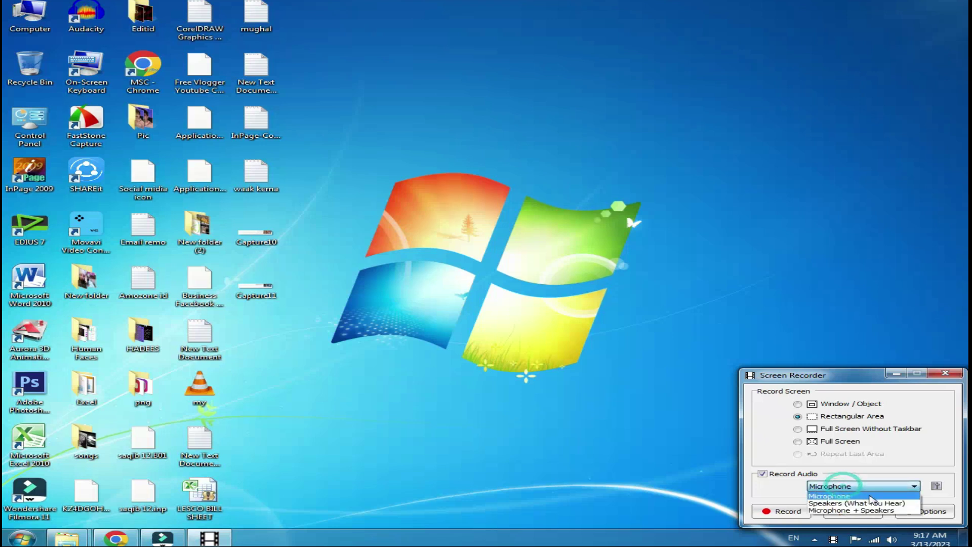
click(860, 487)
click(860, 487)
click(861, 487)
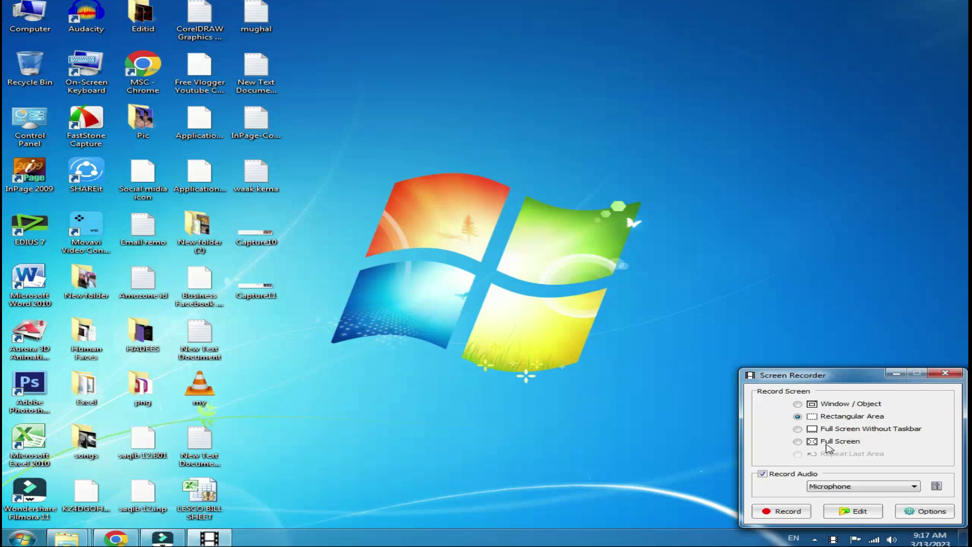
Set the Screen Recorder to capture the Full Screen and start the recording.
click(798, 443)
click(789, 515)
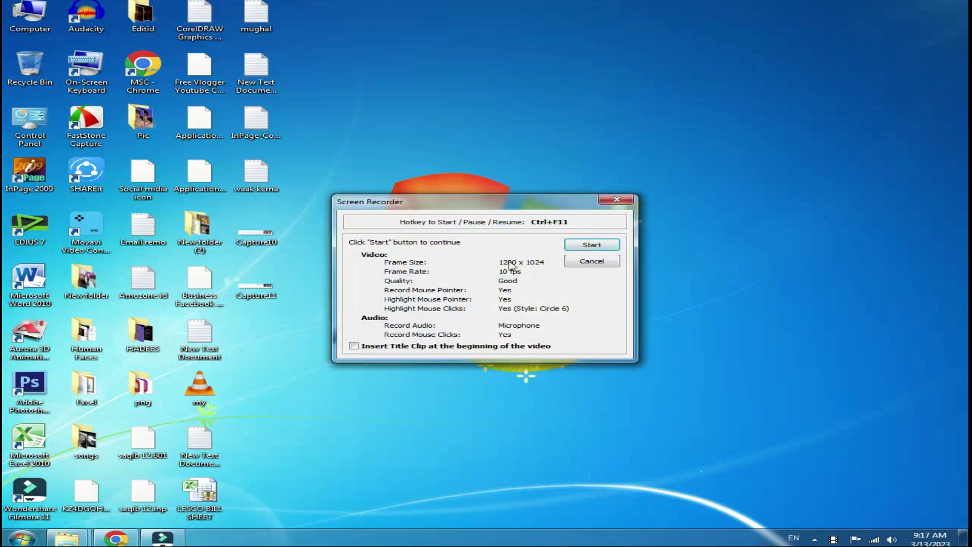
click(606, 246)
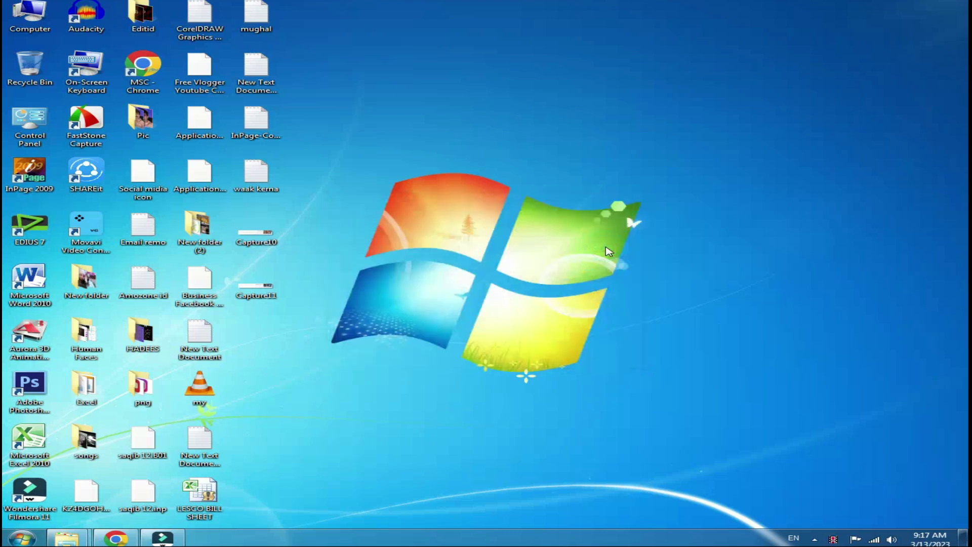
Open the New Volume (G:) drive from Computer as sample activity for the screen recording.
click(410, 363)
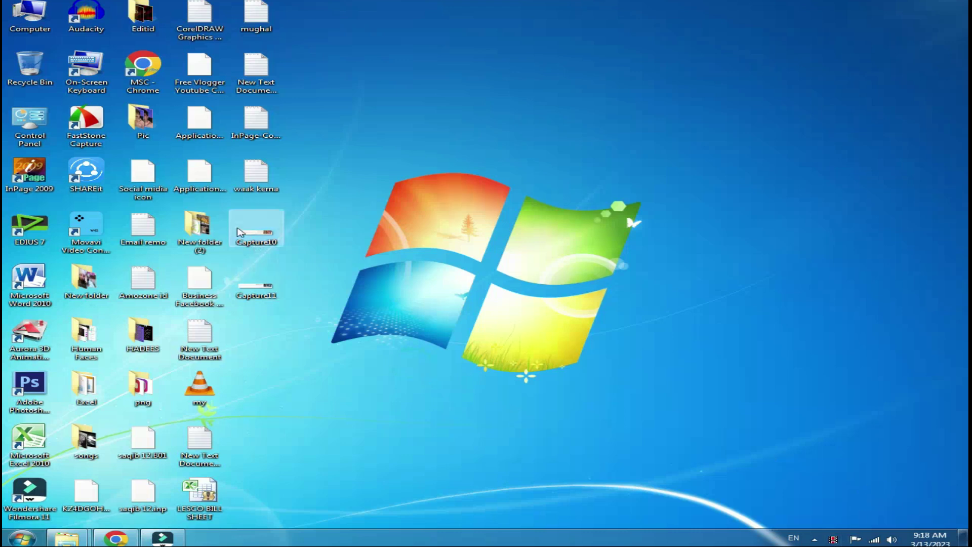
double_click(31, 20)
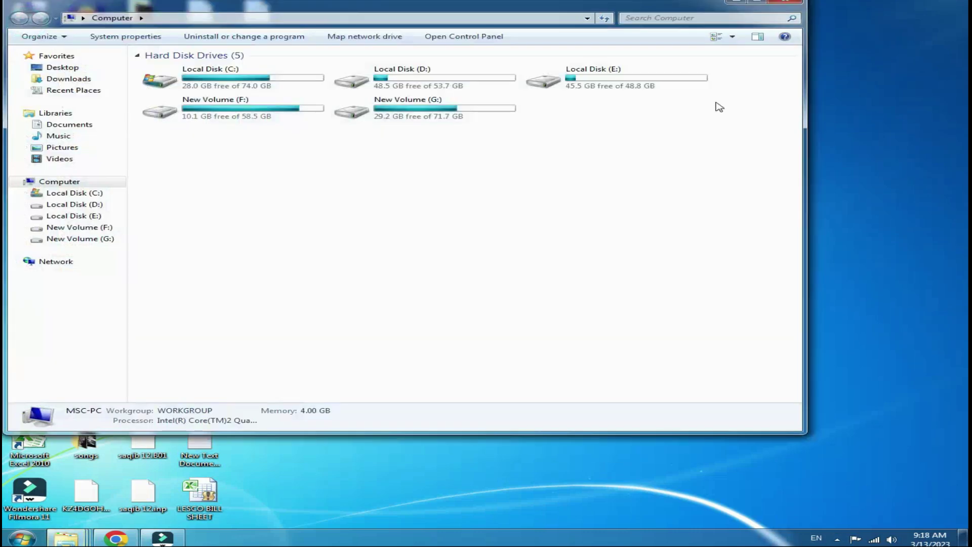
double_click(443, 114)
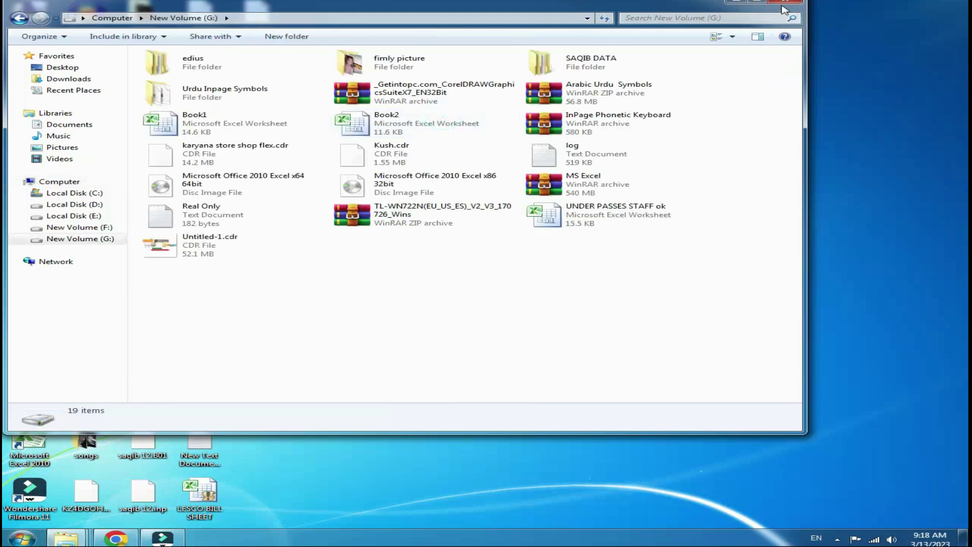
Close the New Volume (G:) window and pause the running full-screen recording.
click(784, 8)
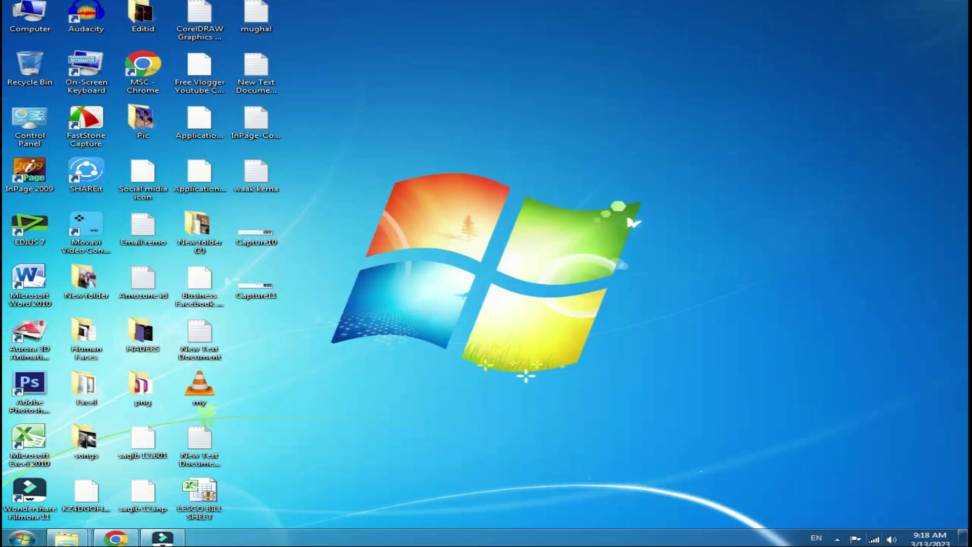
click(837, 538)
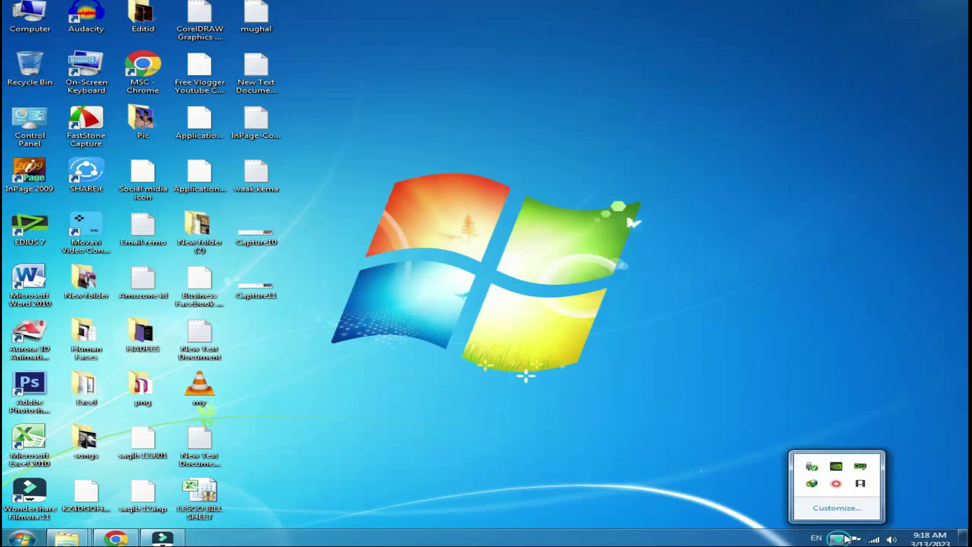
click(860, 484)
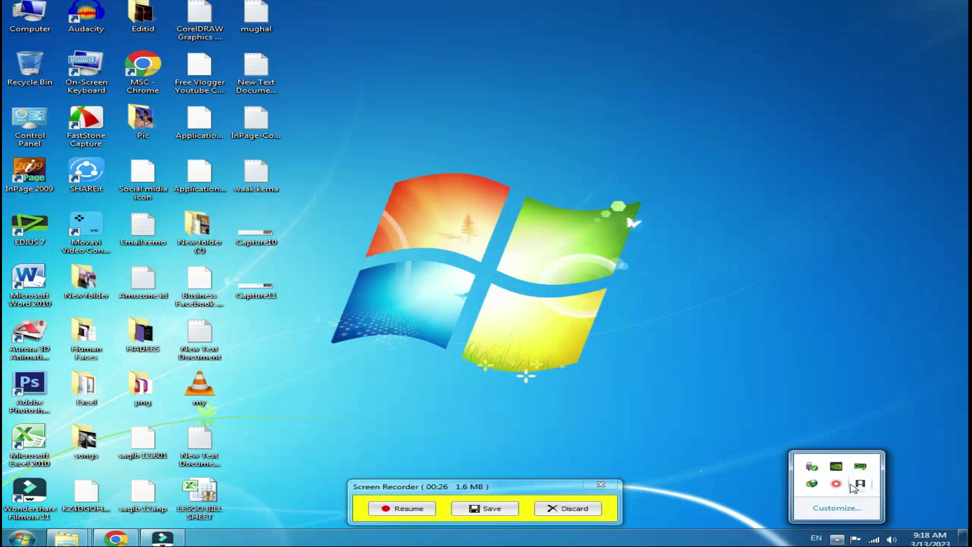
Save the recording in My Documents as Video_2023-03-13_091816 in Windows Media Video (*.wmv) format.
click(487, 510)
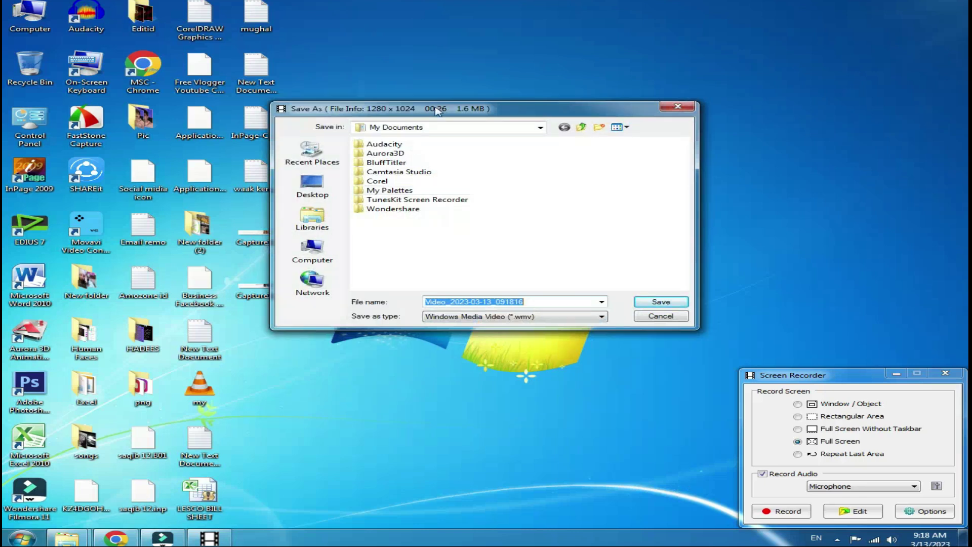
click(661, 302)
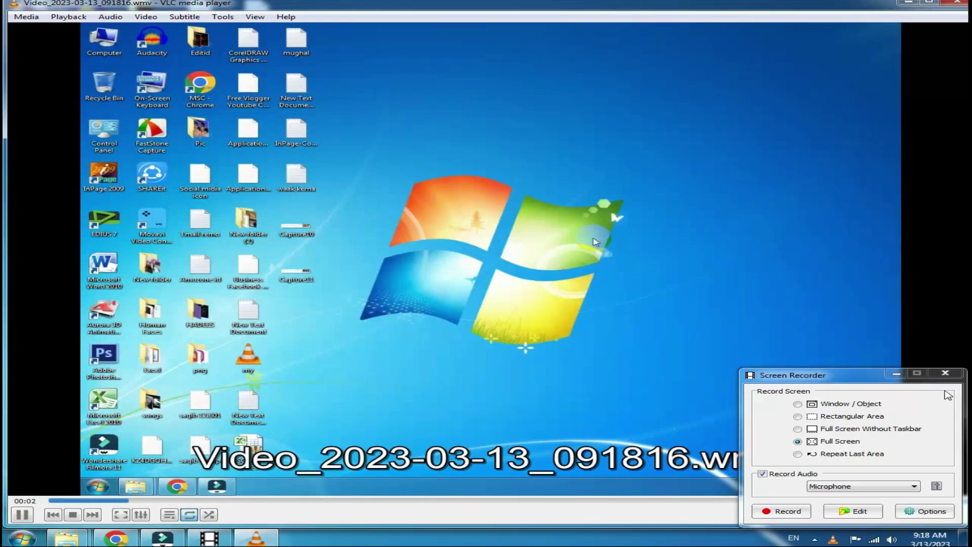
Minimize the Screen Recorder to review the saved video's playback, and close VLC media player to return to the desktop.
click(903, 375)
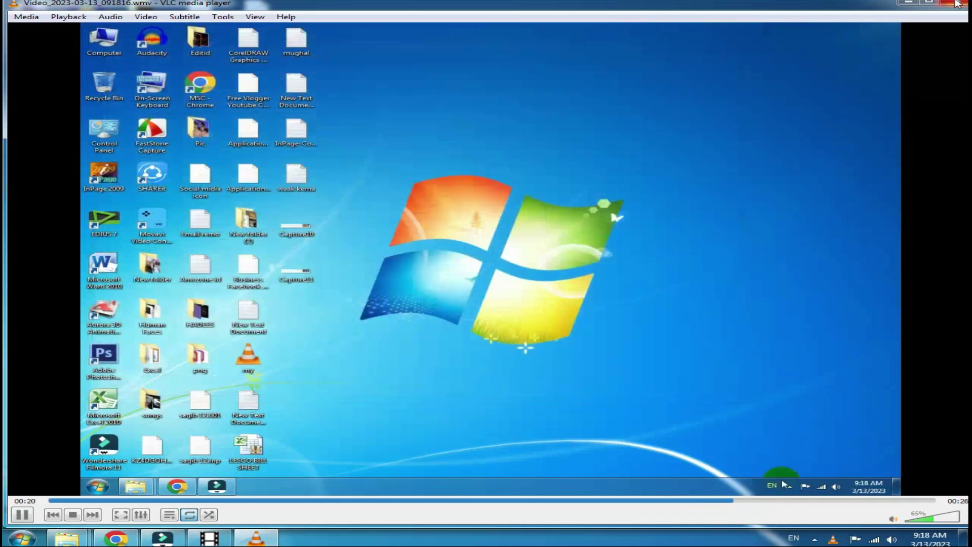
click(957, 4)
right_click(495, 291)
click(528, 323)
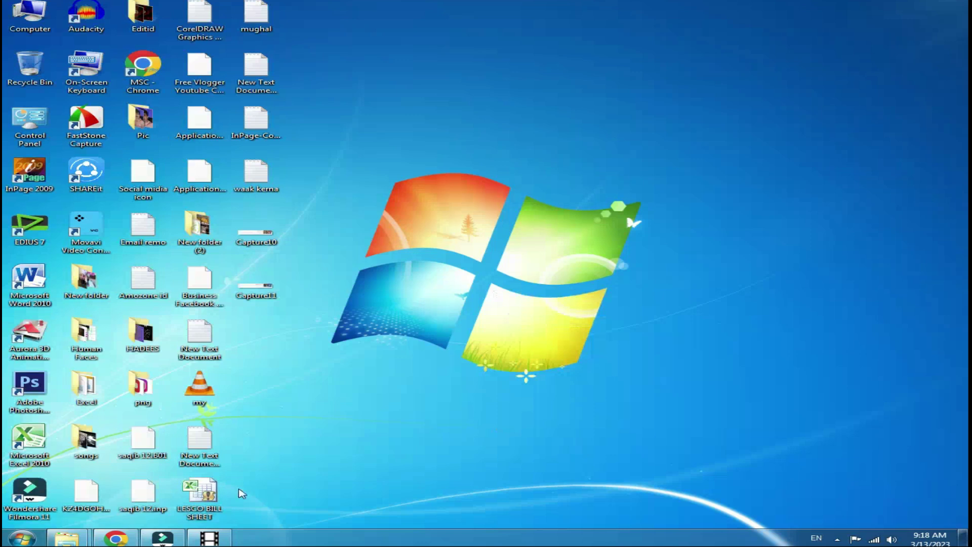